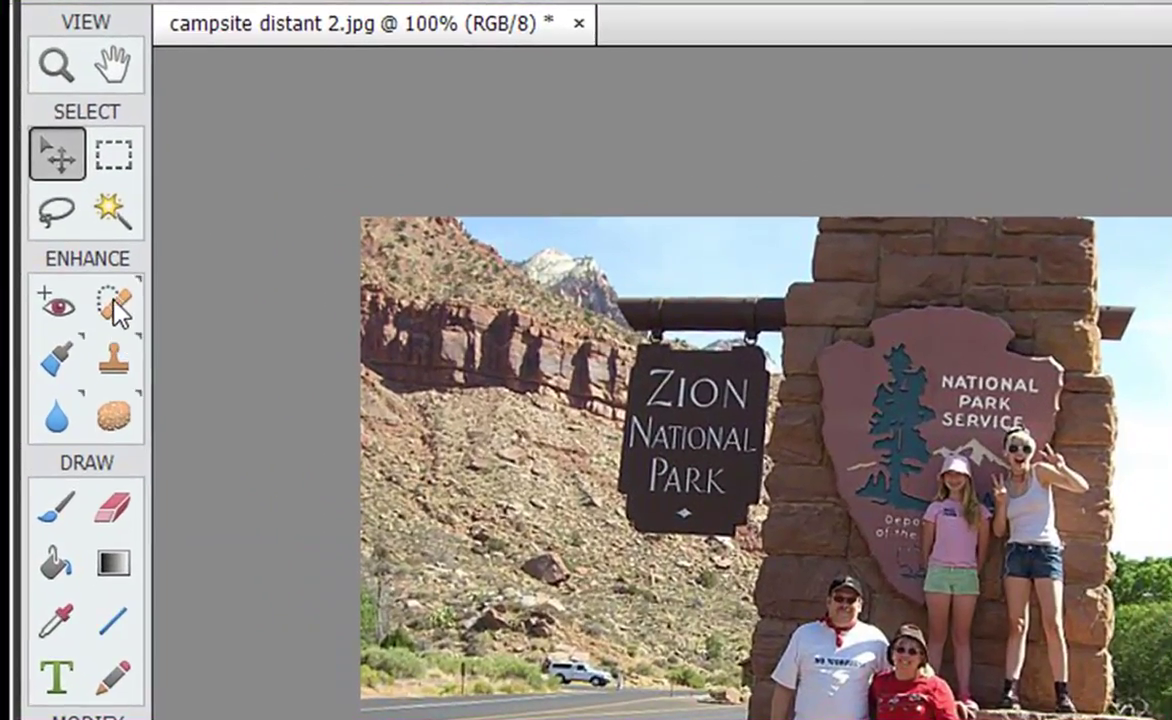
# Pick the Spot Healing Brush, compare it with the Healing Brush, then keep Content Aware spot healing.
pyautogui.click(115, 301)
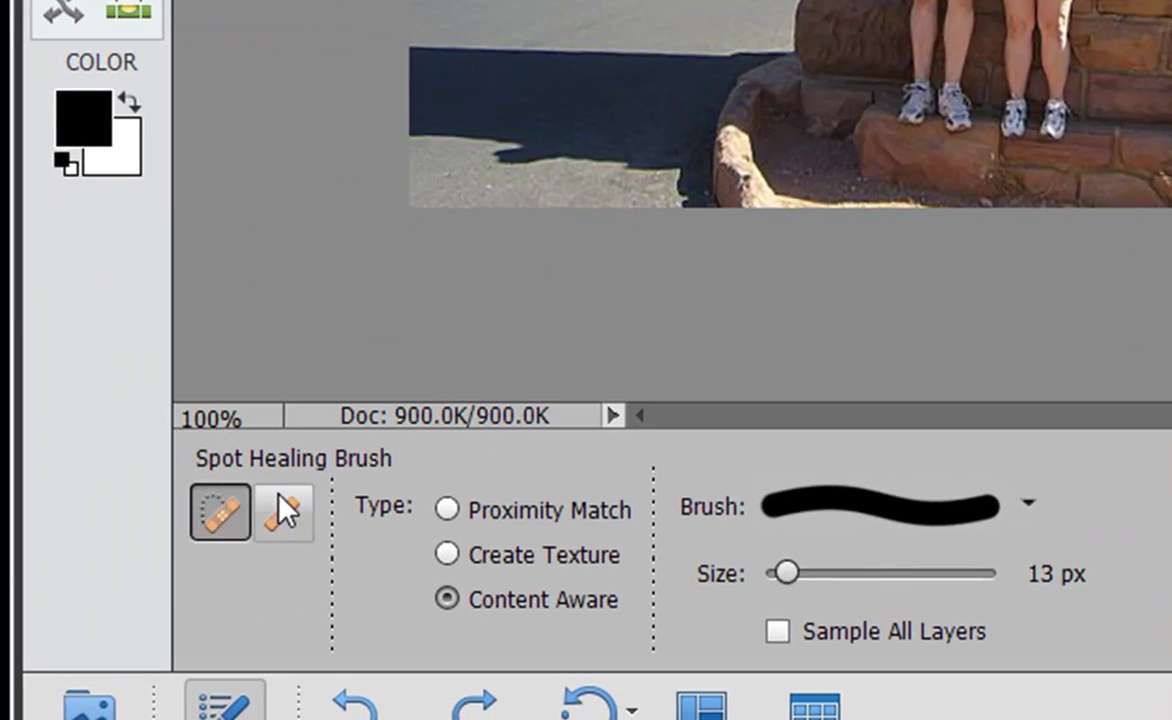
pyautogui.click(280, 505)
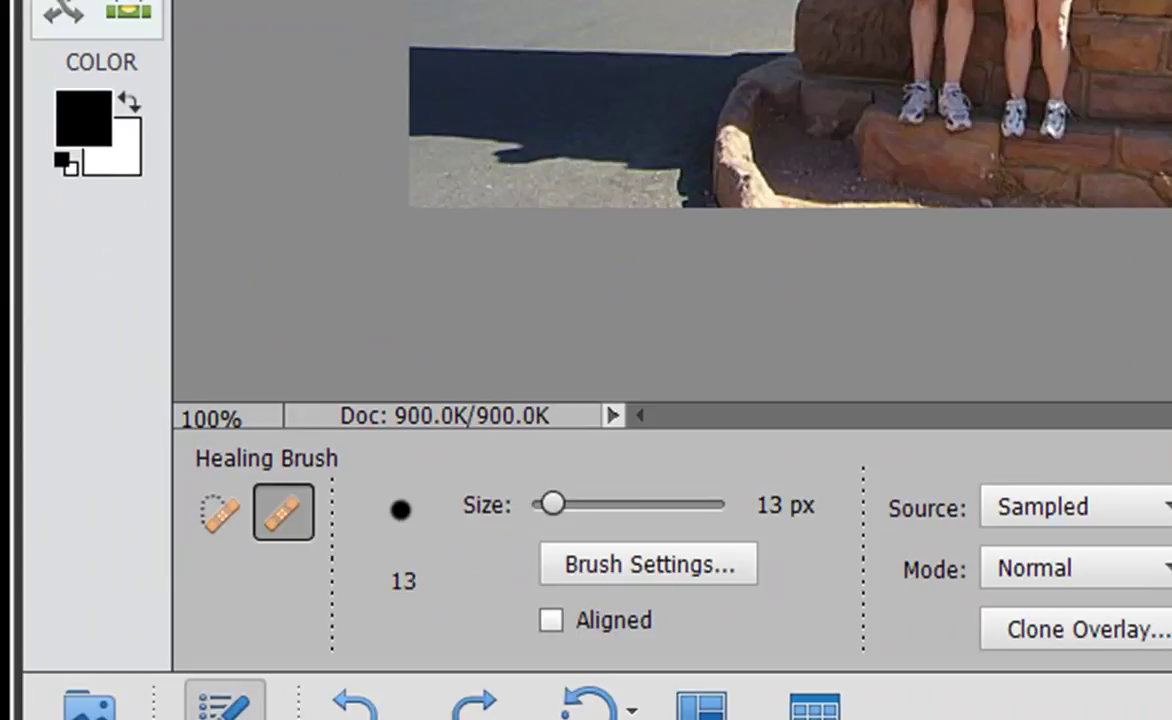
pyautogui.click(220, 512)
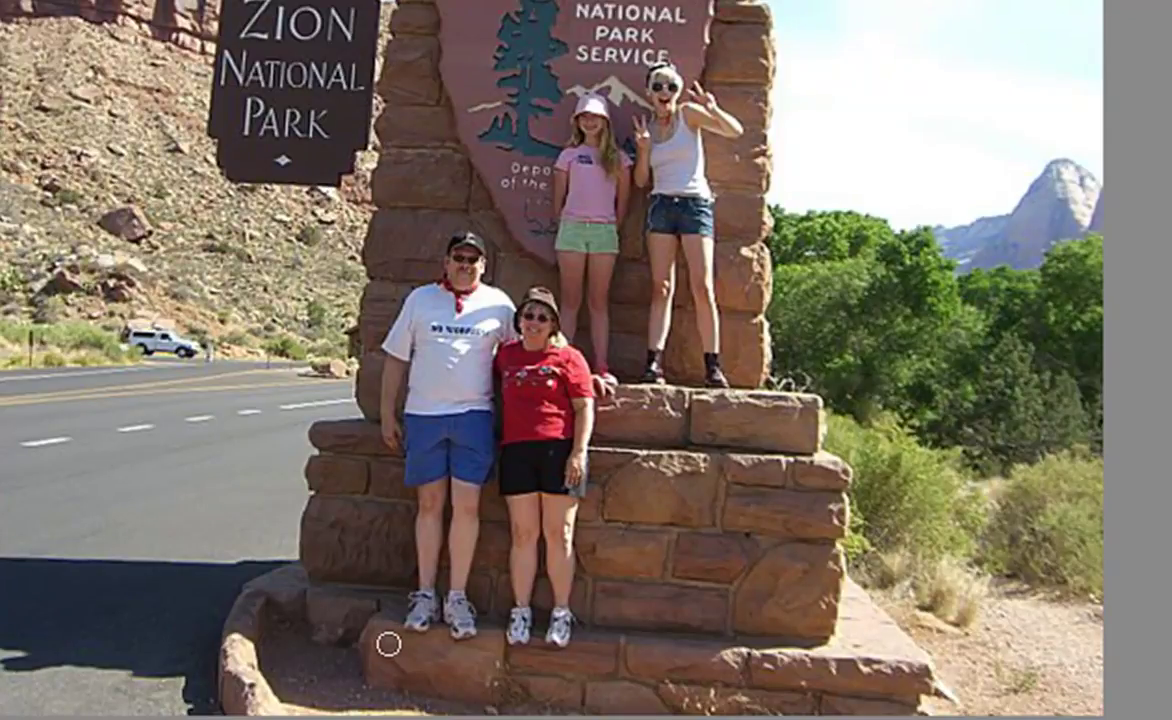
# Resize the brush, then heal away the man's shirt lettering and the white pickup on the road.
pyautogui.press(']')
pyautogui.press(']')
pyautogui.press(']')
pyautogui.press(']')
pyautogui.press(']')
pyautogui.press(']')
pyautogui.press(']')
pyautogui.press(']')
pyautogui.press('[')
pyautogui.press('[')
pyautogui.press('[')
pyautogui.press('[')
pyautogui.press('[')
pyautogui.press('[')
pyautogui.press('[')
pyautogui.press('[')
pyautogui.moveTo(500, 332); pyautogui.dragTo(436, 331)
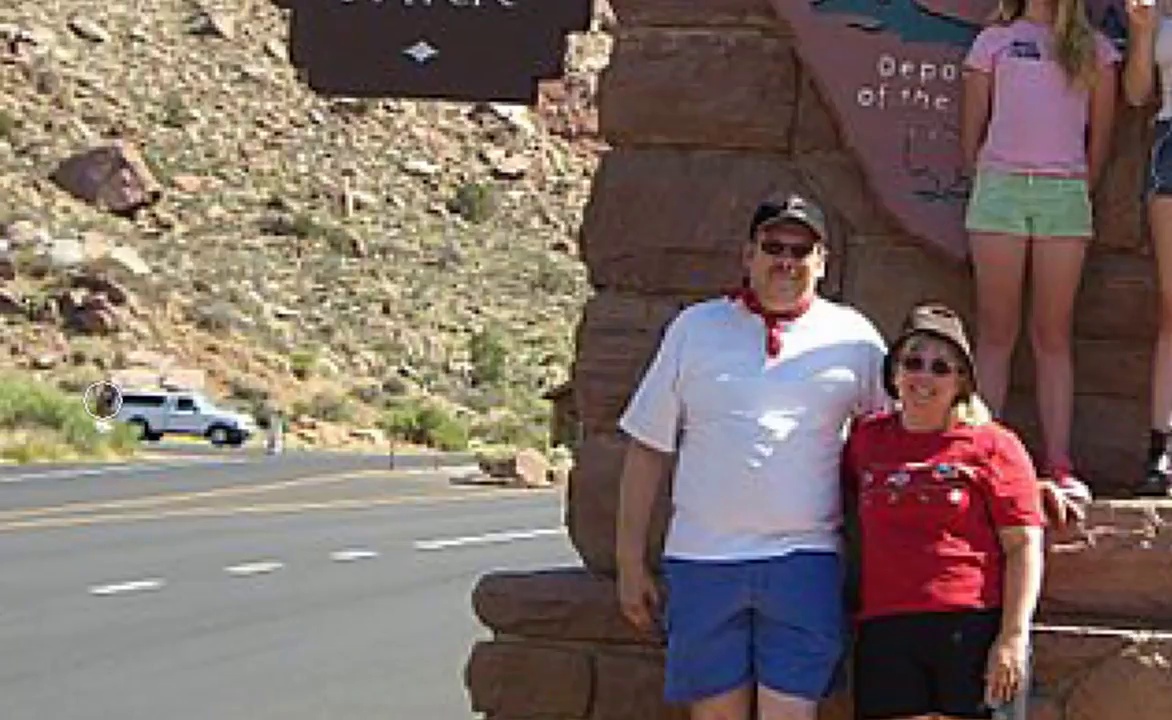
pyautogui.moveTo(102, 405)
pyautogui.mouseDown()
pyautogui.moveTo(261, 437)
pyautogui.moveTo(154, 442)
pyautogui.mouseUp()
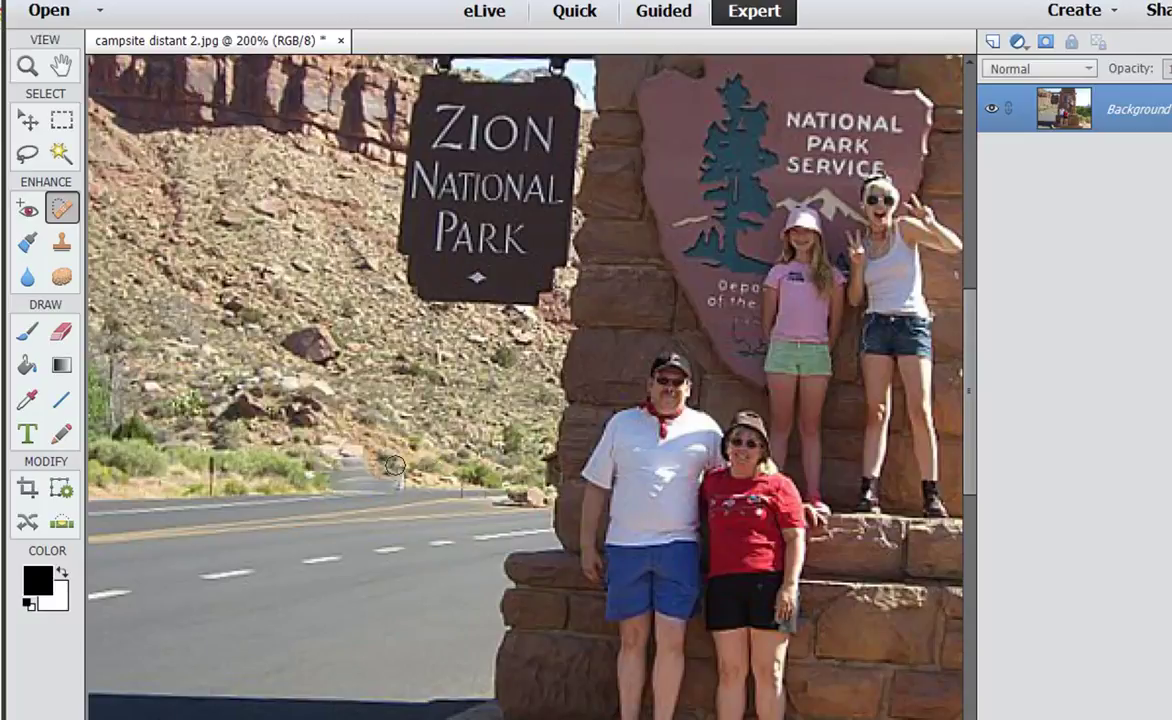
# Zoom out to 100% to view the whole healed Zion family photo.
pyautogui.hotkey('ctrl', '-')
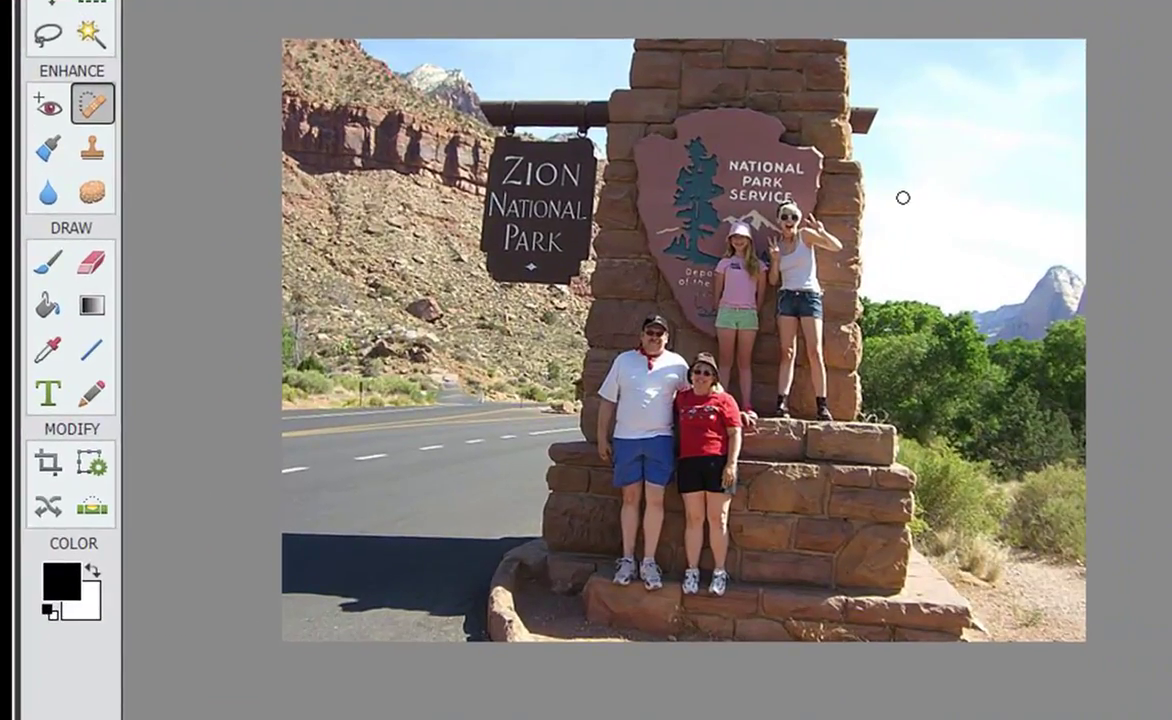
# Straighten the photo with a line drawn along the stone step under the family.
pyautogui.click(91, 509)
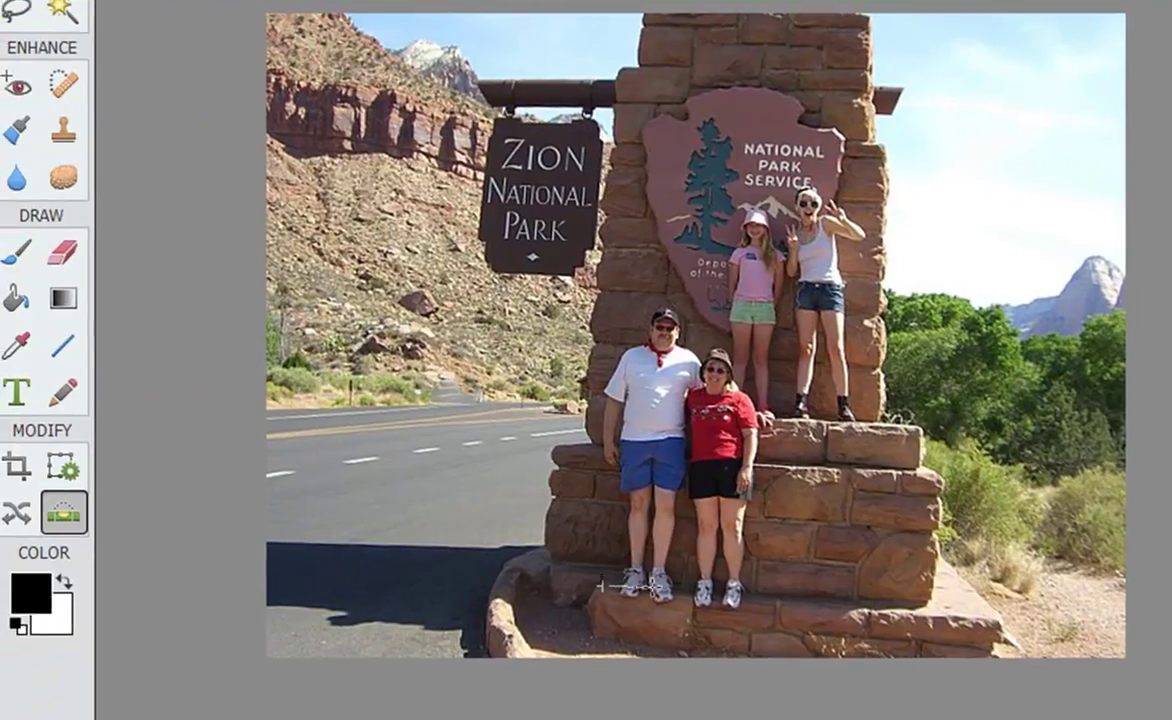
pyautogui.moveTo(585, 587); pyautogui.dragTo(1005, 620)
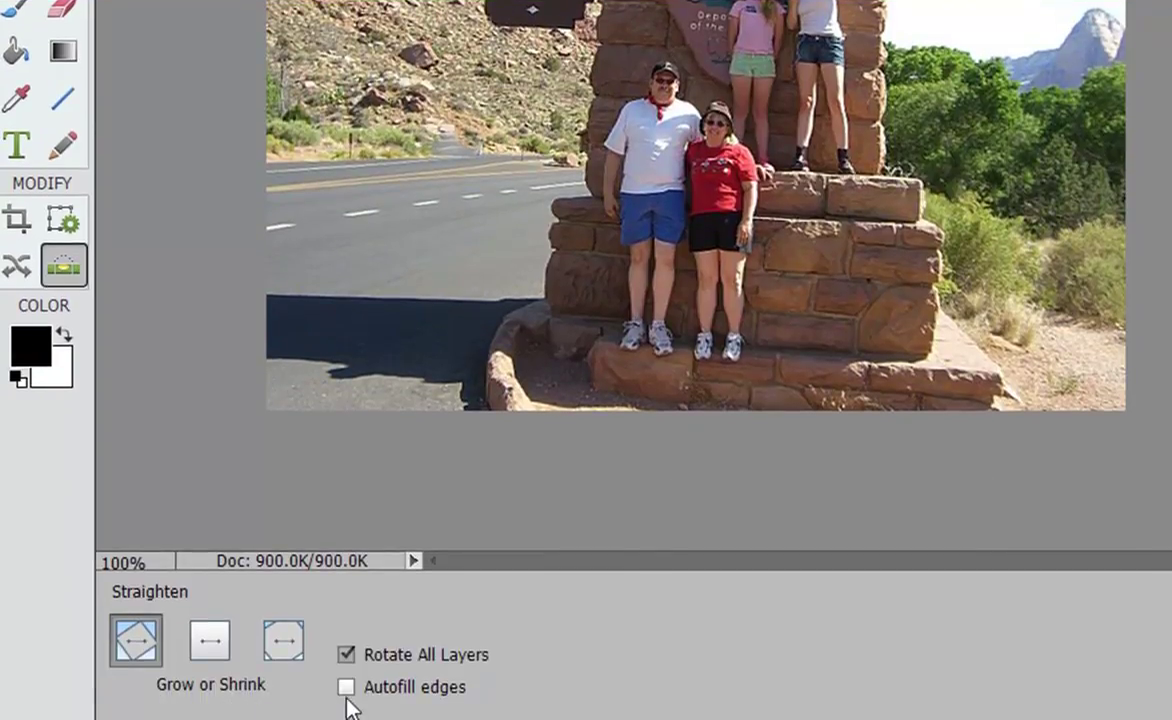
# Turn on Autofill edges in the Straighten tool options.
pyautogui.click(346, 688)
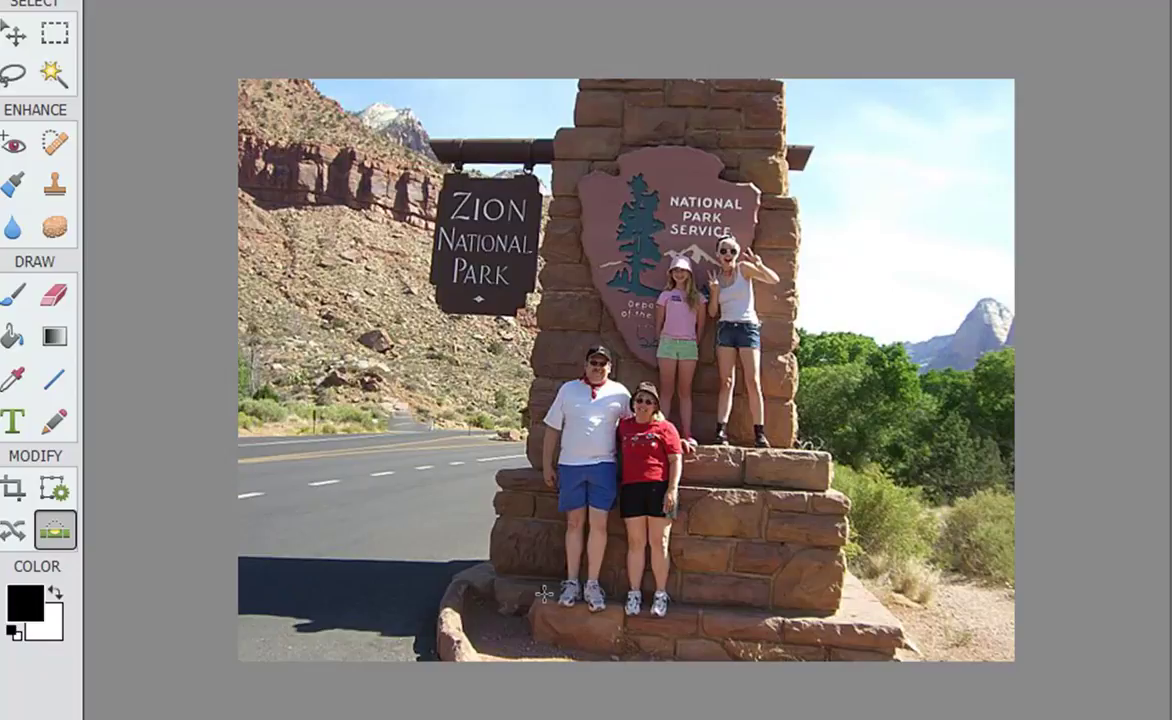
# Level the photo along the stone base, then heal the top-left smudge and lower-left rock artefacts.
pyautogui.moveTo(543, 594)
pyautogui.mouseDown()
pyautogui.moveTo(906, 619)
pyautogui.moveTo(830, 612)
pyautogui.mouseUp()
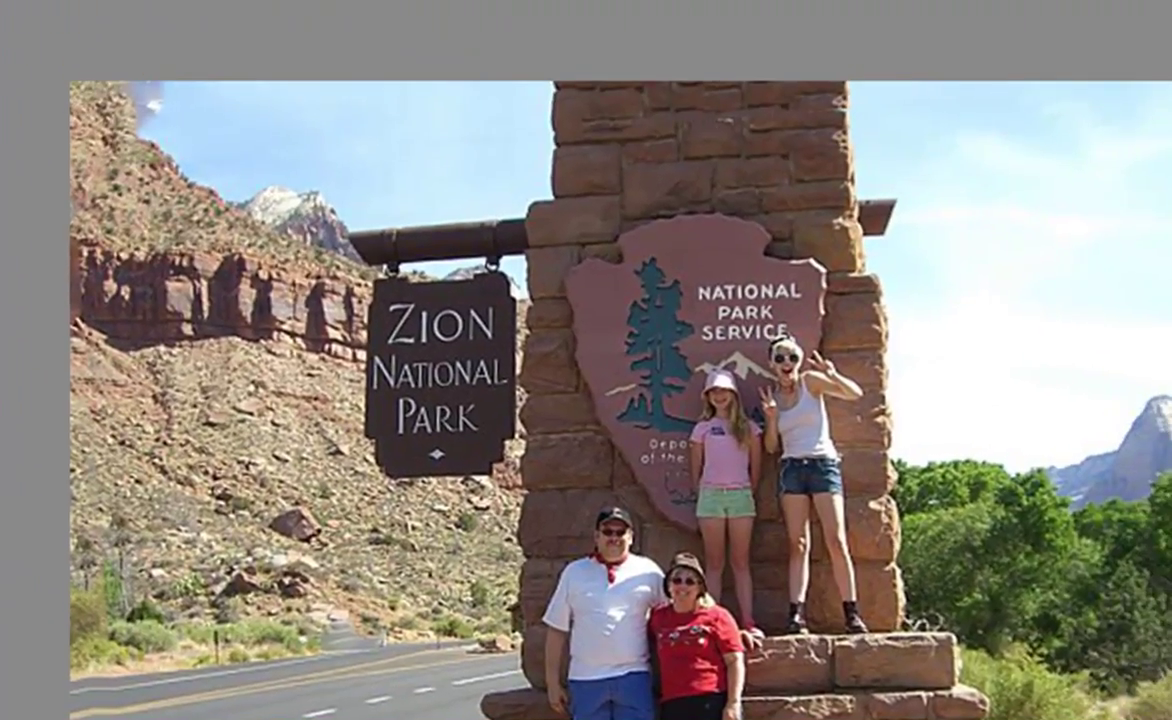
pyautogui.moveTo(170, 110)
pyautogui.mouseDown()
pyautogui.moveTo(132, 72)
pyautogui.moveTo(155, 123)
pyautogui.moveTo(166, 95)
pyautogui.moveTo(136, 76)
pyautogui.moveTo(165, 92)
pyautogui.mouseUp()
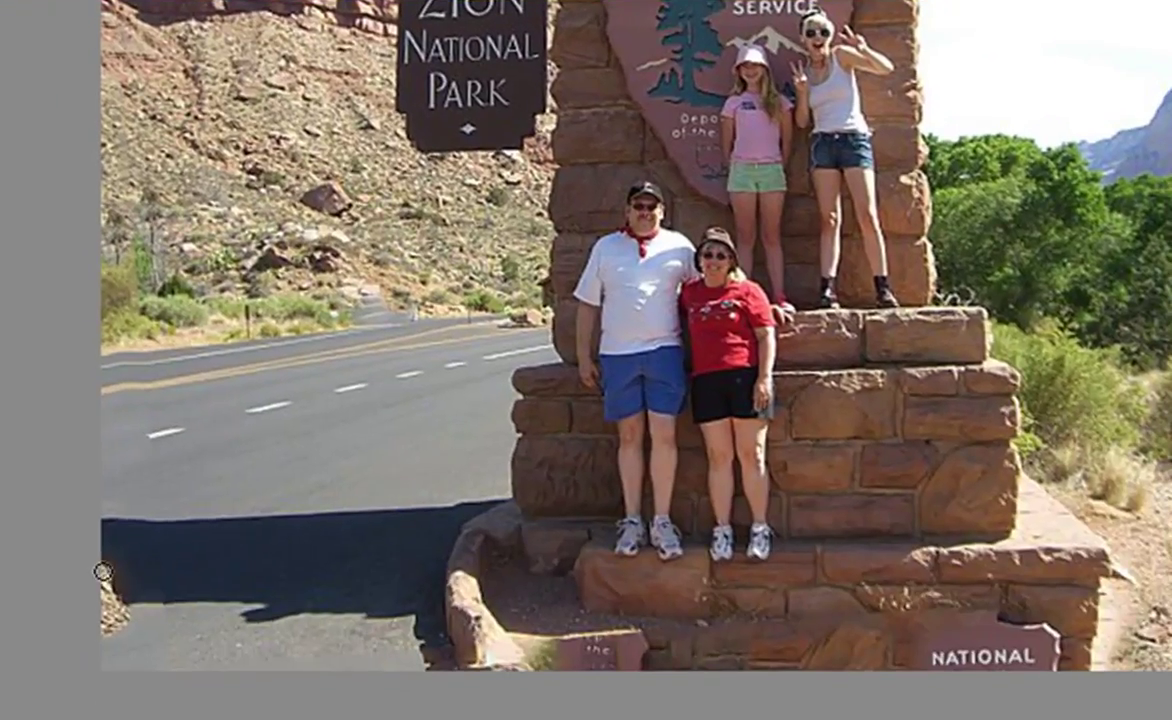
pyautogui.moveTo(103, 571)
pyautogui.mouseDown()
pyautogui.moveTo(110, 580)
pyautogui.moveTo(115, 545)
pyautogui.moveTo(101, 630)
pyautogui.moveTo(92, 577)
pyautogui.mouseUp()
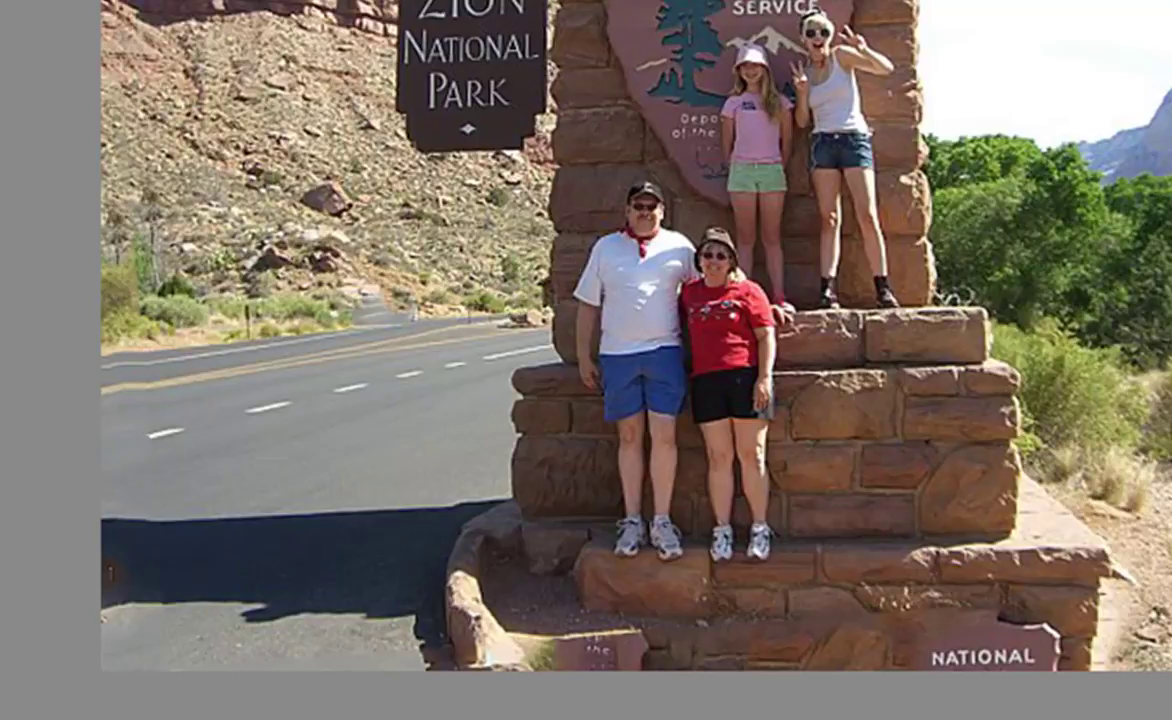
pyautogui.click(107, 568)
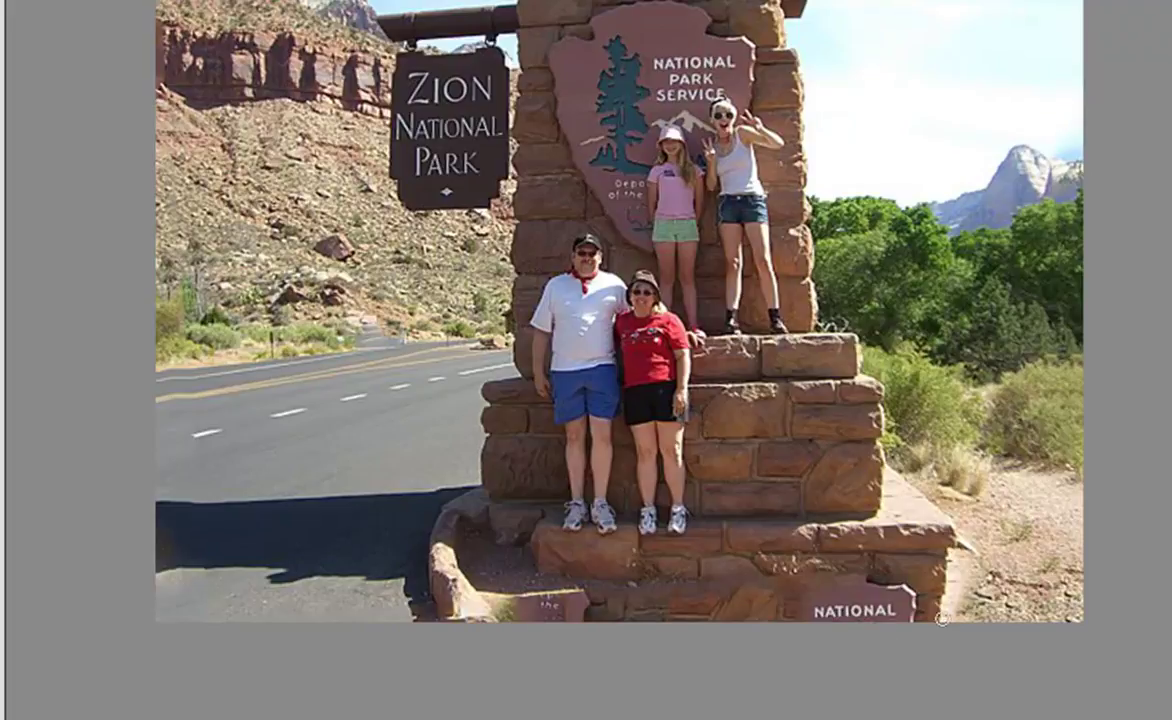
# Heal away the duplicated NATIONAL lettering on the lower-right stone base.
pyautogui.click(880, 617)
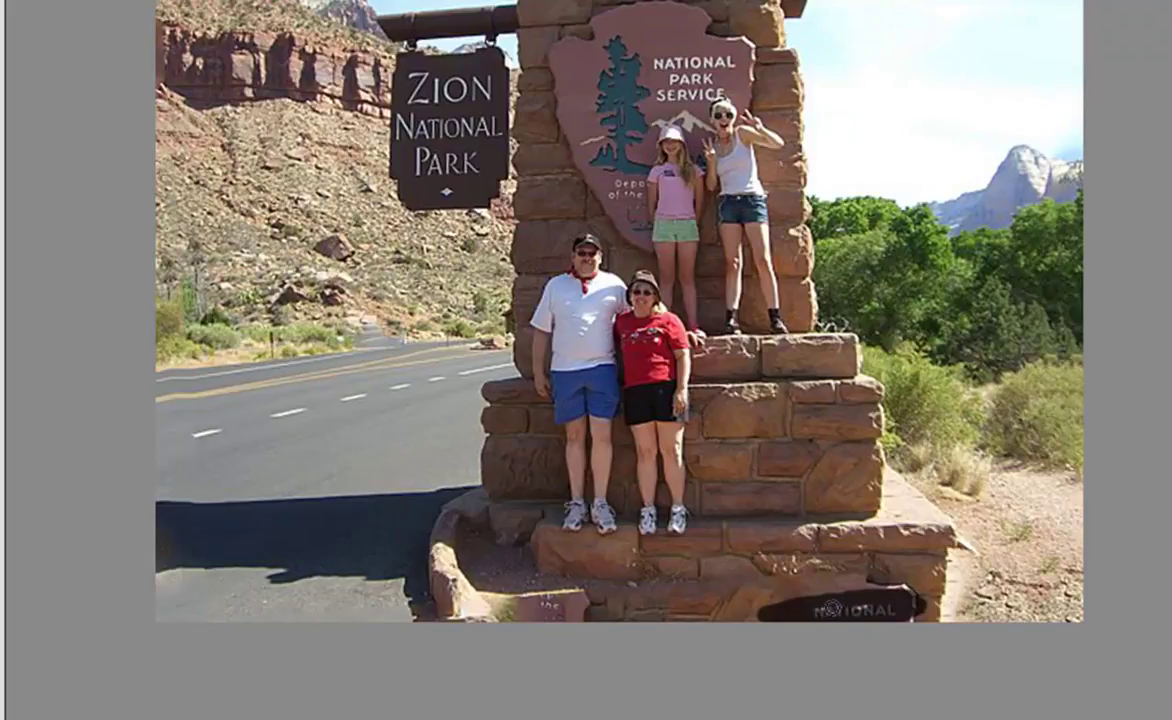
pyautogui.moveTo(907, 600)
pyautogui.mouseDown()
pyautogui.moveTo(821, 617)
pyautogui.moveTo(895, 591)
pyautogui.moveTo(742, 619)
pyautogui.mouseUp()
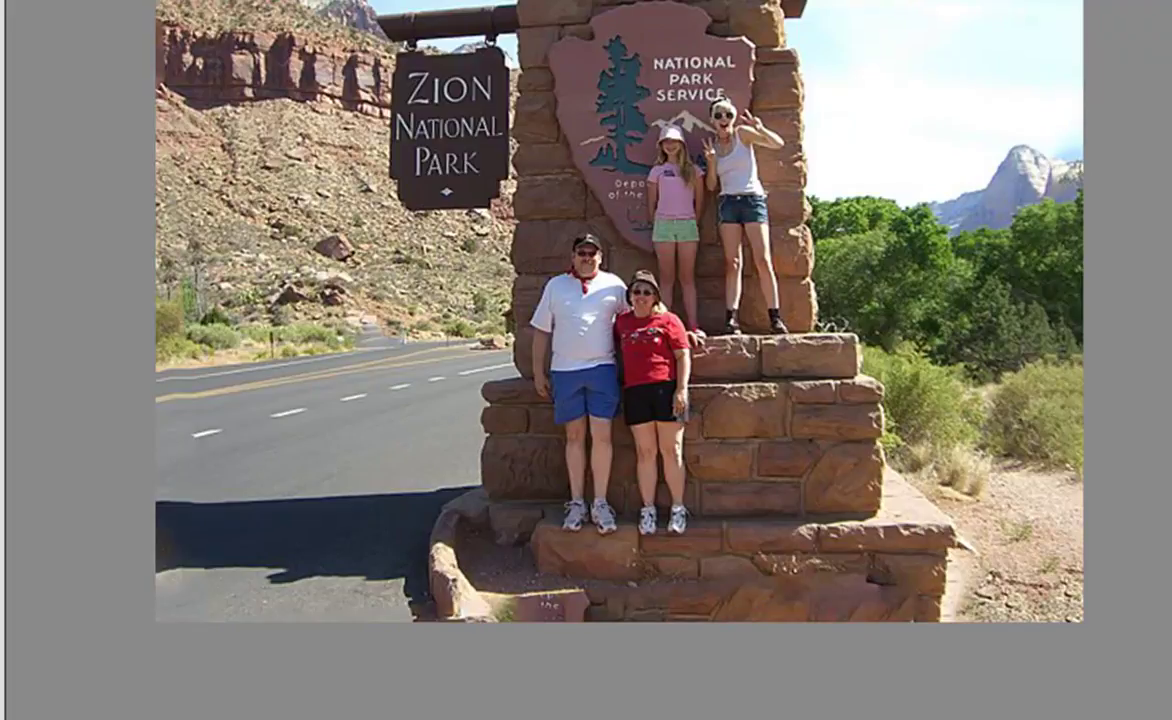